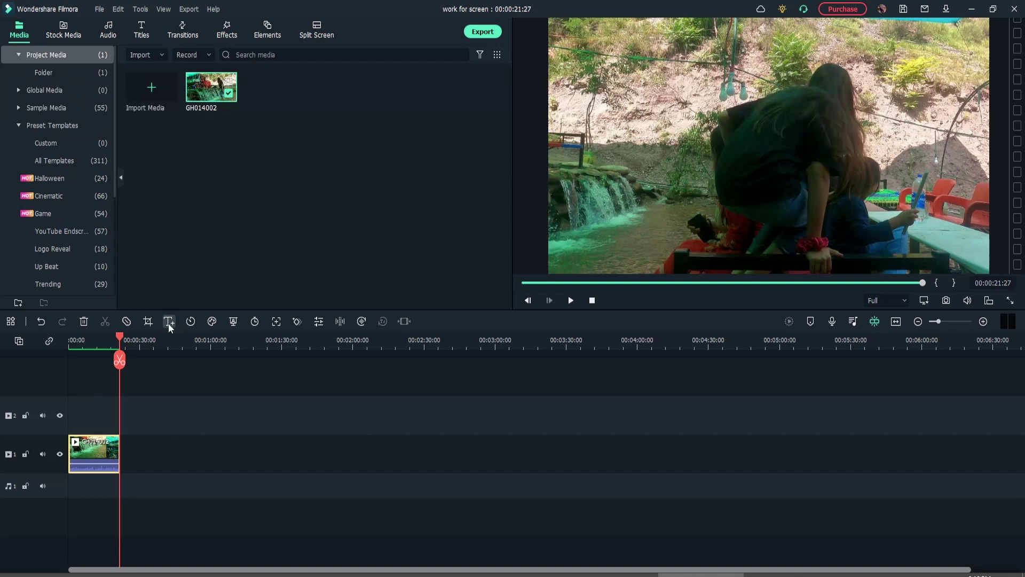
Step: Move the playhead near the start and detach the audio from the GH014002 video clip
{"action": "left_click_drag", "start_coordinate": [120, 341], "coordinate": [51, 379]}
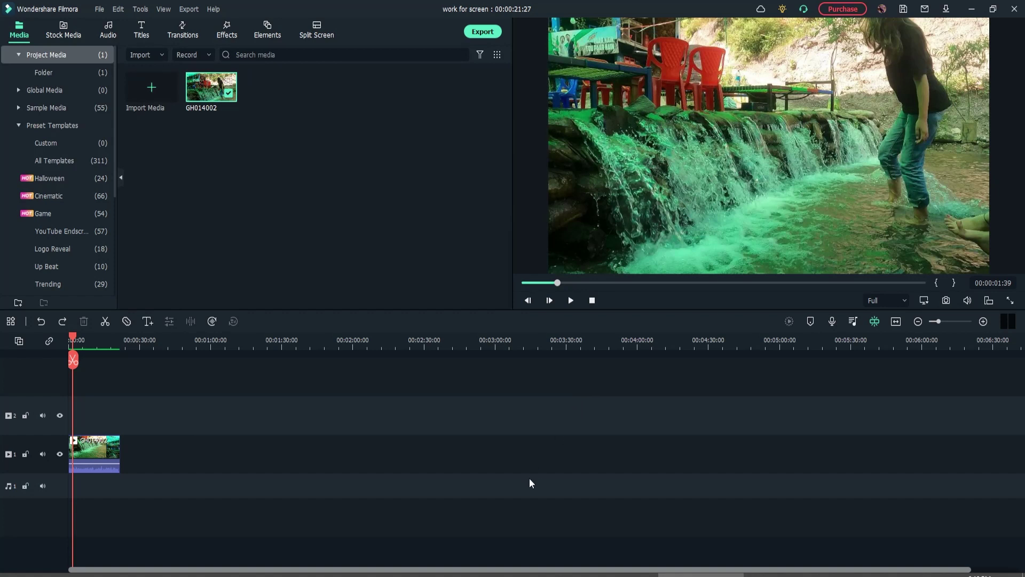
{"action": "scroll", "coordinate": [530, 478], "scroll_direction": "up", "scroll_amount": 2}
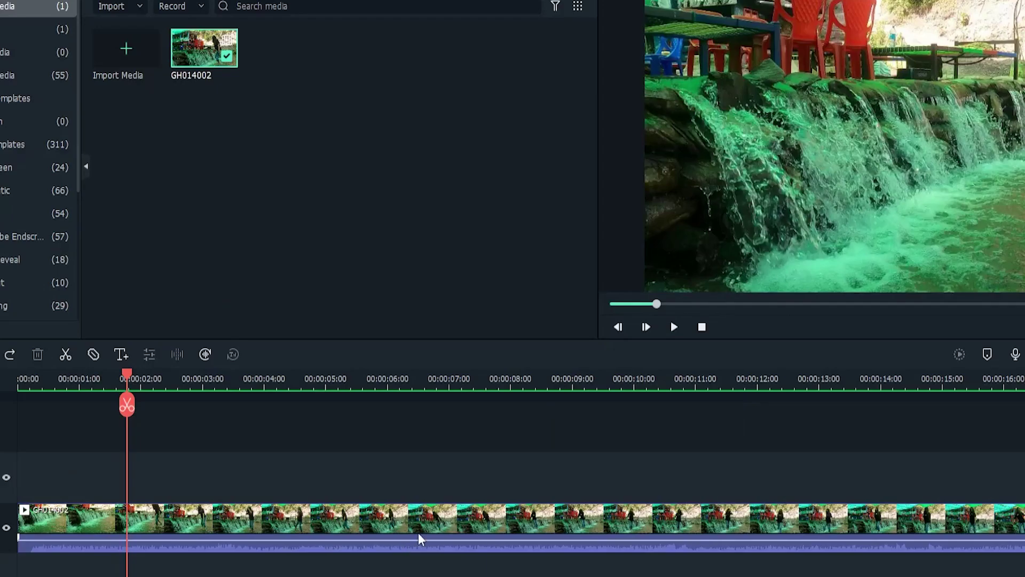
{"action": "right_click", "coordinate": [526, 440]}
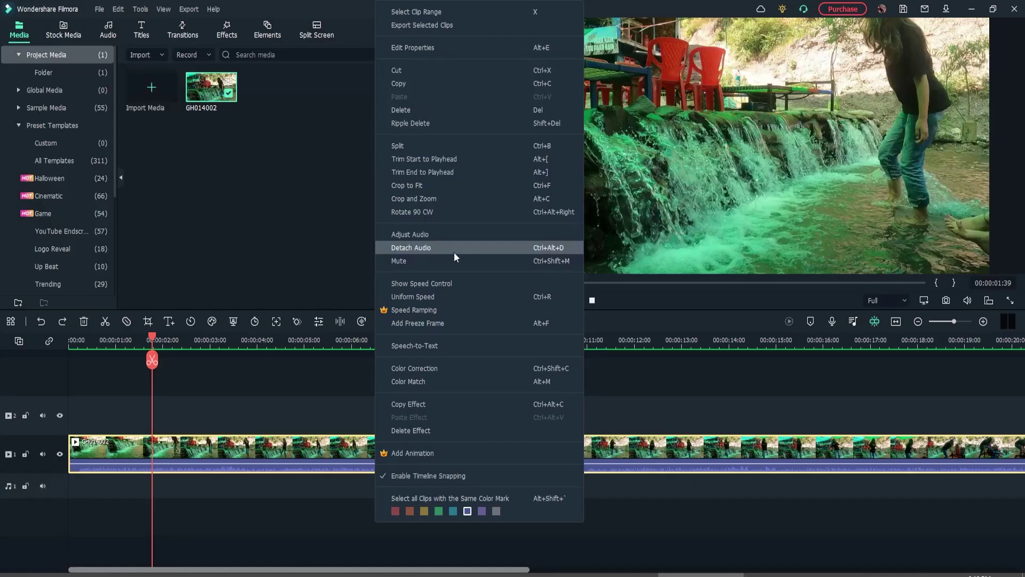
{"action": "left_click", "coordinate": [512, 258]}
Step: Try moving the detached audio clip to a second audio track and selecting the video and audio clips separately
{"action": "left_click_drag", "start_coordinate": [202, 492], "coordinate": [179, 507]}
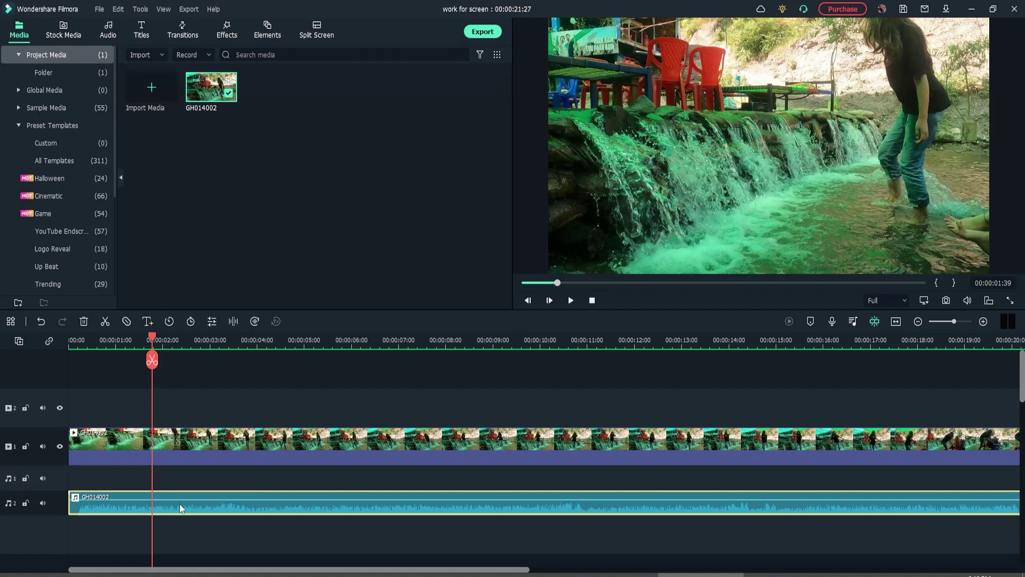
{"action": "left_click", "coordinate": [215, 454]}
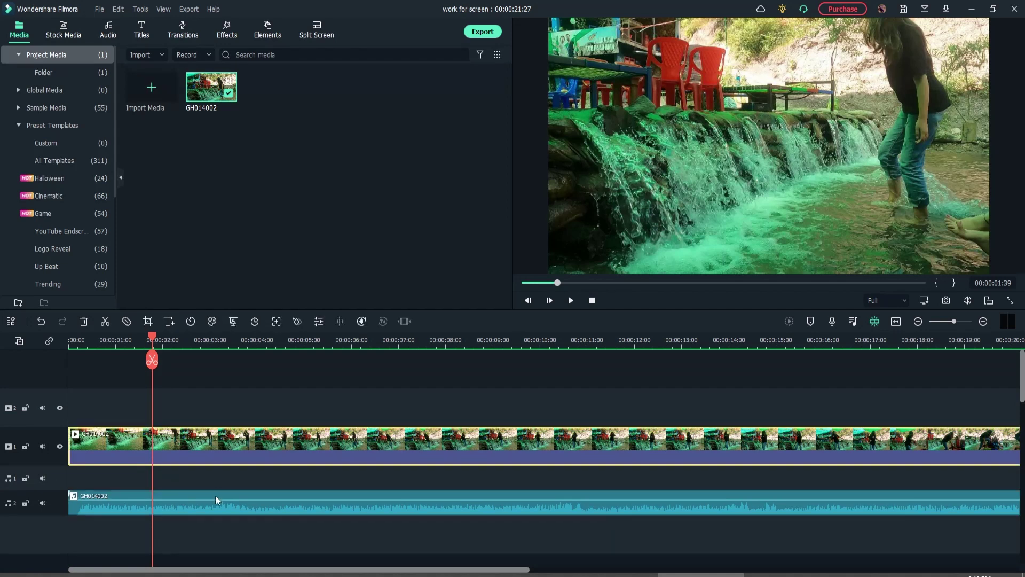
{"action": "left_click", "coordinate": [241, 504]}
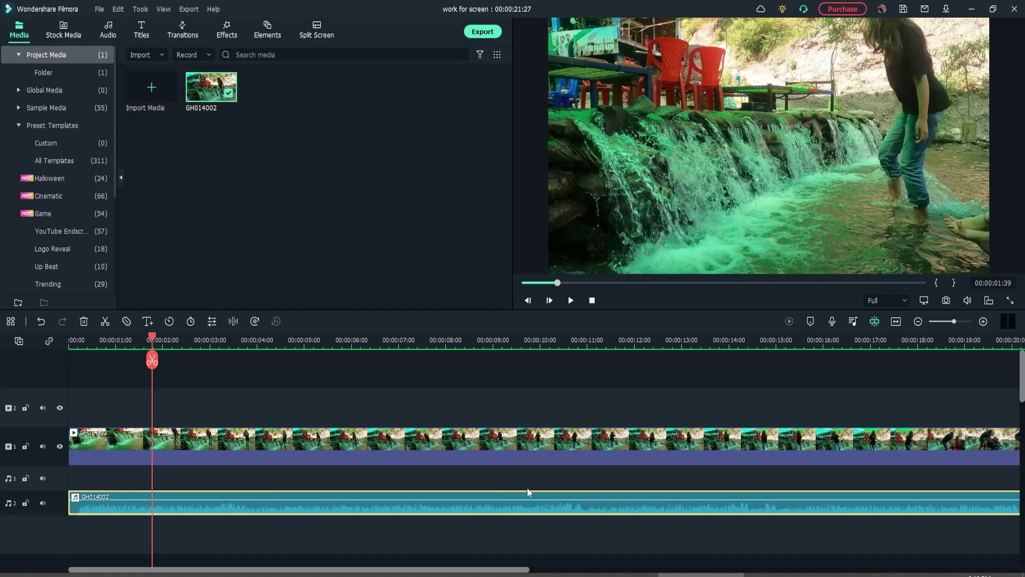
{"action": "key", "text": "ctrl+z"}
Step: Shift the video clip to start at about 4 seconds and close the empty gap before it
{"action": "left_click_drag", "start_coordinate": [214, 454], "coordinate": [414, 454]}
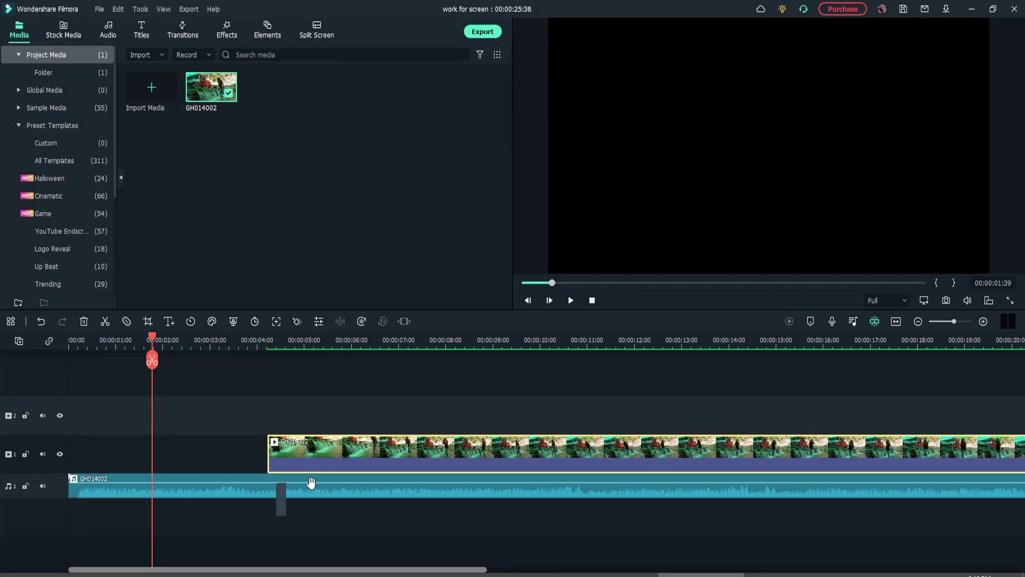
{"action": "left_click", "coordinate": [218, 457]}
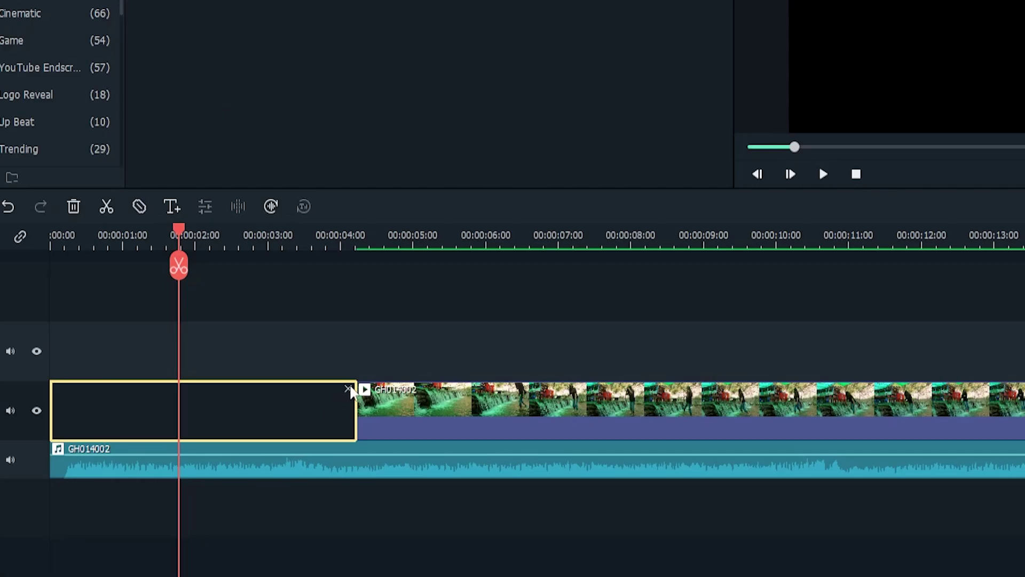
{"action": "left_click", "coordinate": [348, 389]}
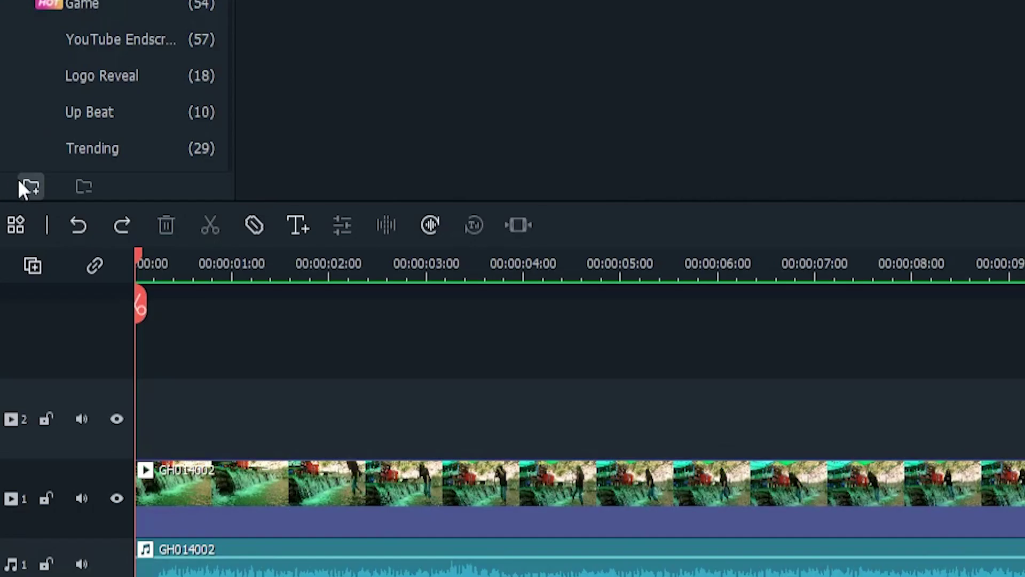
Step: Review the tools available for customizing the timeline toolbar and leave it without changes
{"action": "left_click", "coordinate": [12, 226]}
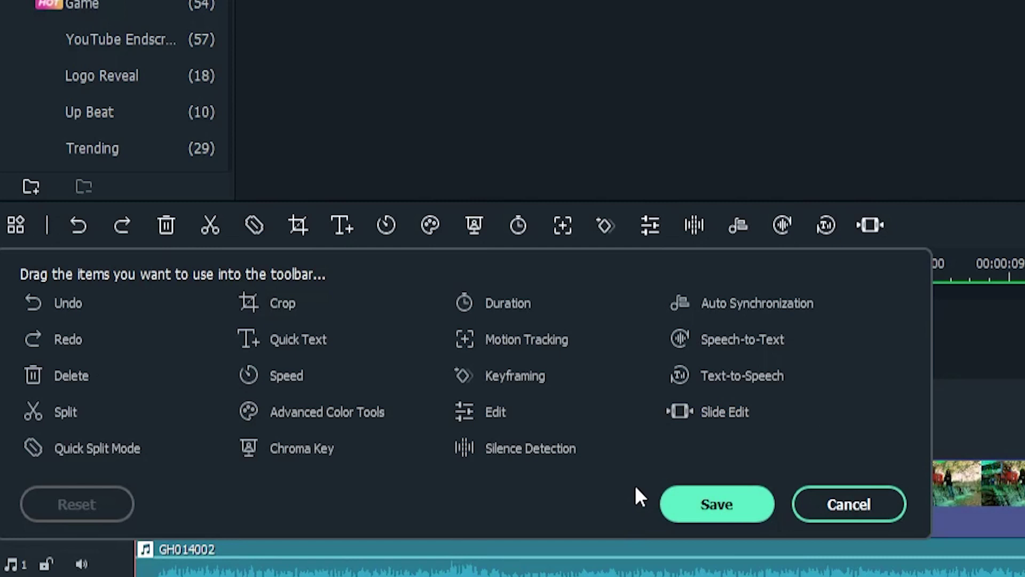
{"action": "left_click", "coordinate": [888, 505]}
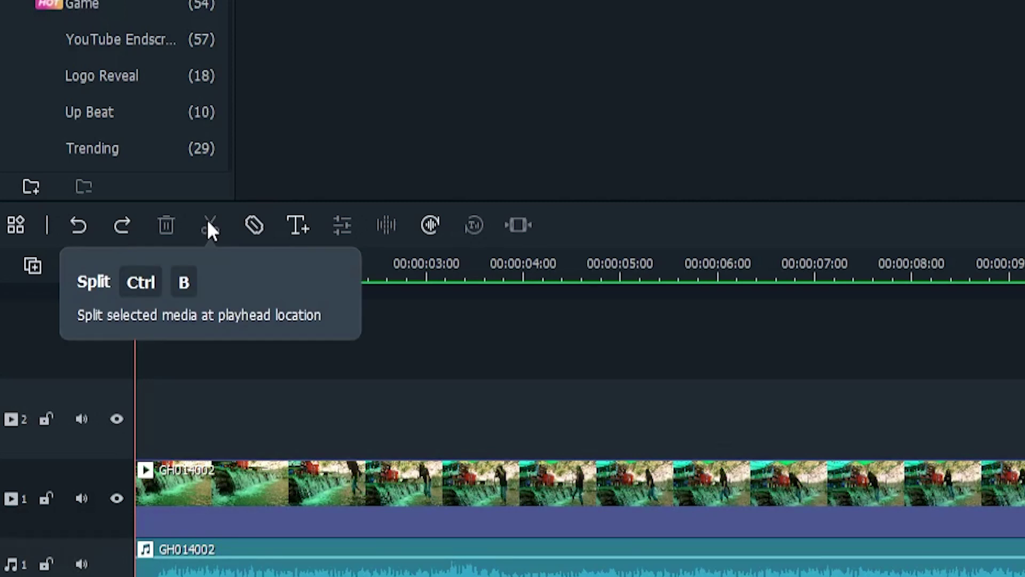
Step: Split the clip on video track 1 at about 3 seconds using Quick Split Mode, and leave the mode
{"action": "left_click", "coordinate": [252, 226]}
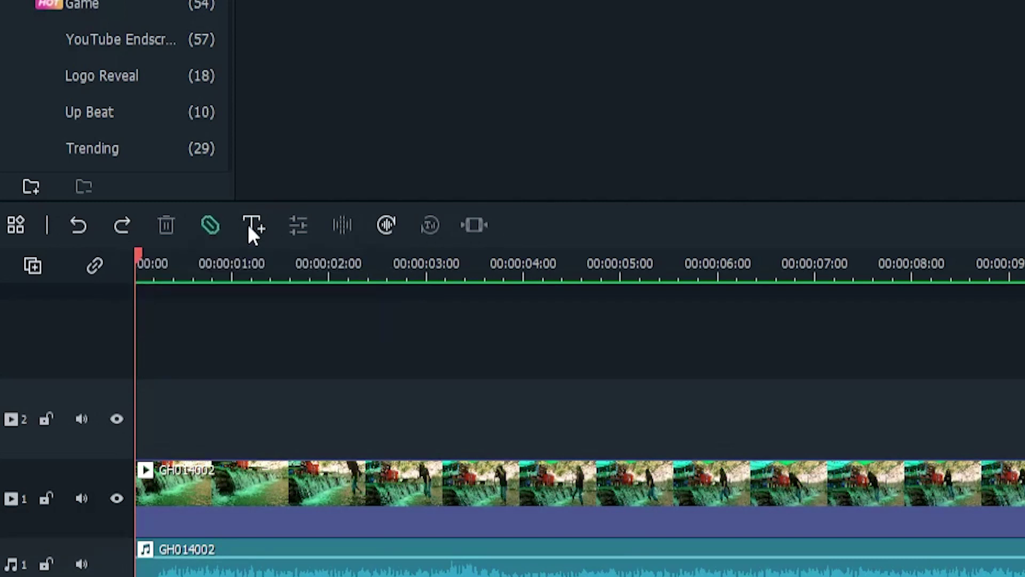
{"action": "left_click_drag", "start_coordinate": [137, 259], "coordinate": [380, 357]}
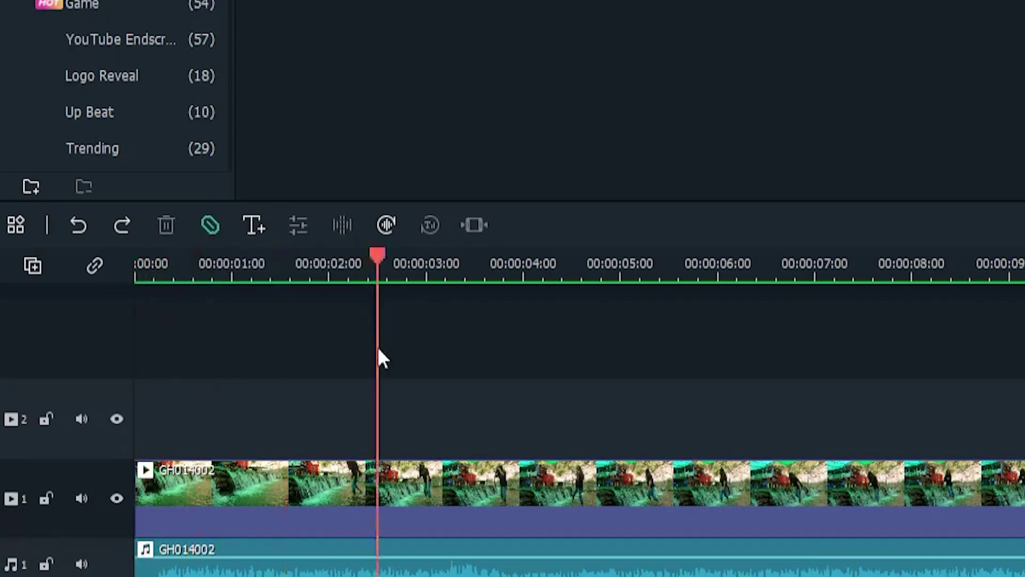
{"action": "left_click", "coordinate": [421, 481]}
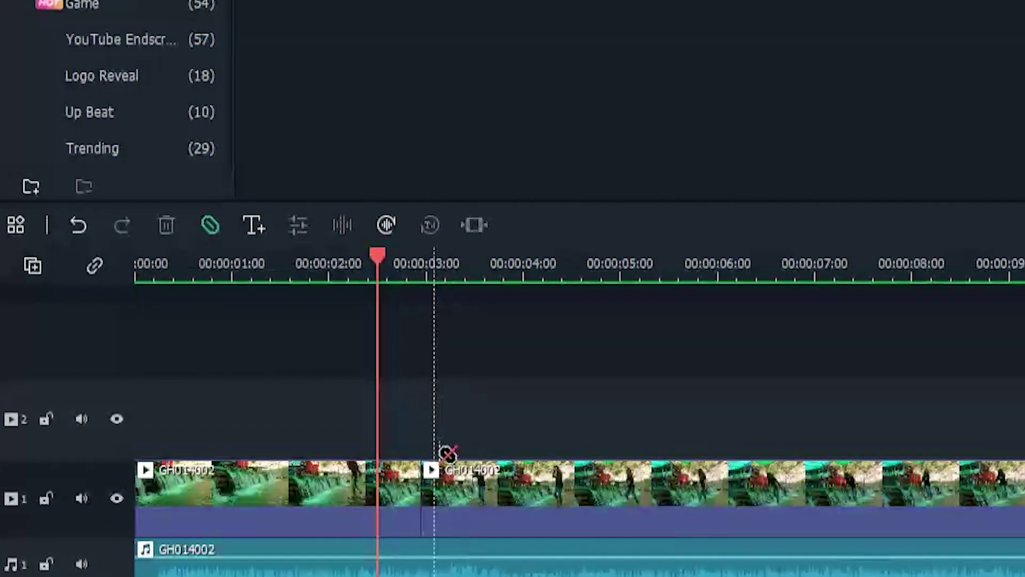
{"action": "key", "text": "Escape"}
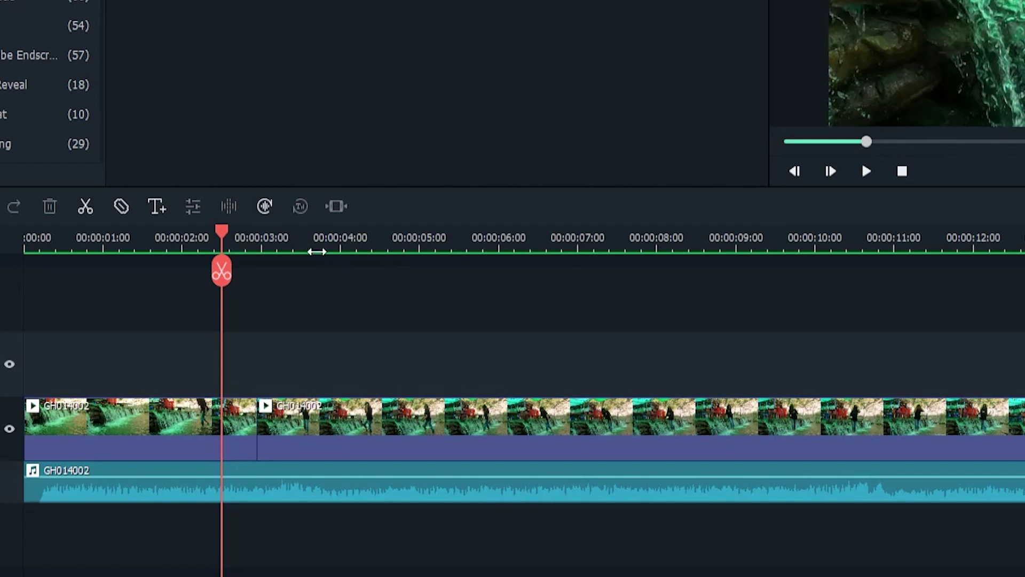
Step: Zoom the timeline in and out to examine the two video segments and the detached audio at different scales
{"action": "scroll", "coordinate": [362, 253], "scroll_direction": "up", "scroll_amount": 1}
{"action": "scroll", "coordinate": [362, 253], "scroll_direction": "up", "scroll_amount": 5}
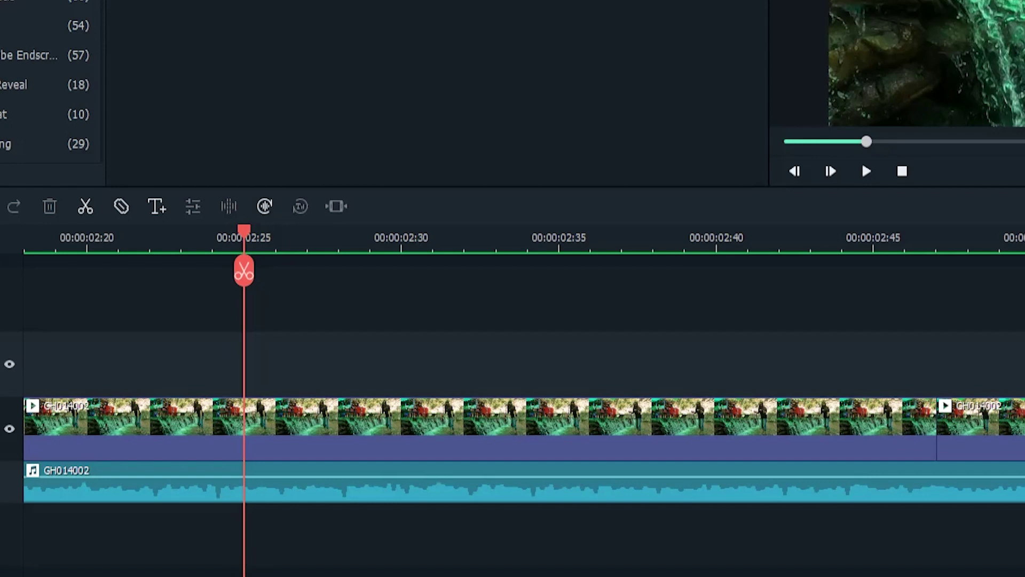
{"action": "scroll", "coordinate": [232, 553], "scroll_direction": "down", "scroll_amount": 8}
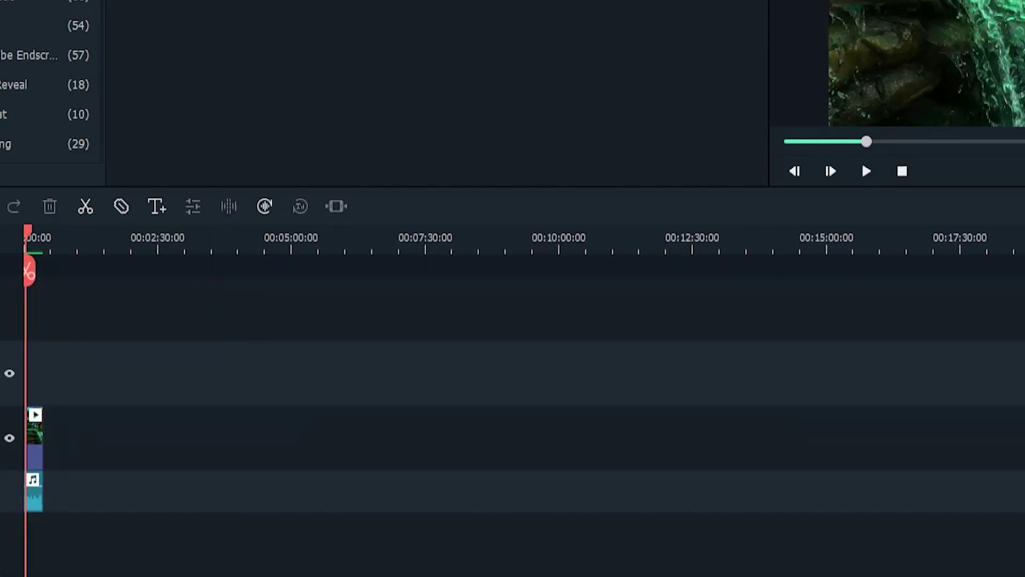
{"action": "scroll", "coordinate": [232, 553], "scroll_direction": "up", "scroll_amount": 5}
{"action": "scroll", "coordinate": [171, 308], "scroll_direction": "down", "scroll_amount": 3}
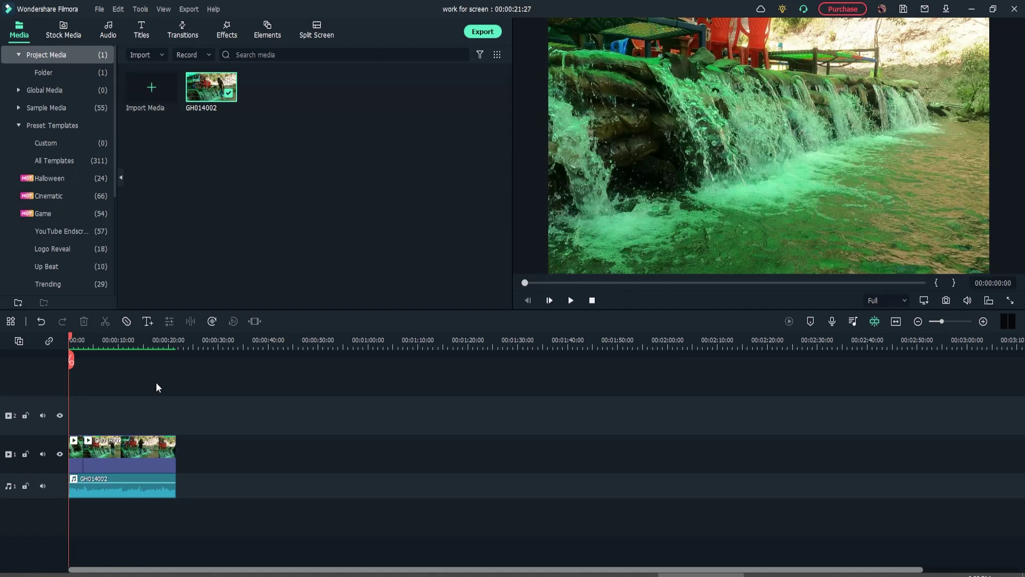
{"action": "scroll", "coordinate": [156, 383], "scroll_direction": "up", "scroll_amount": 6}
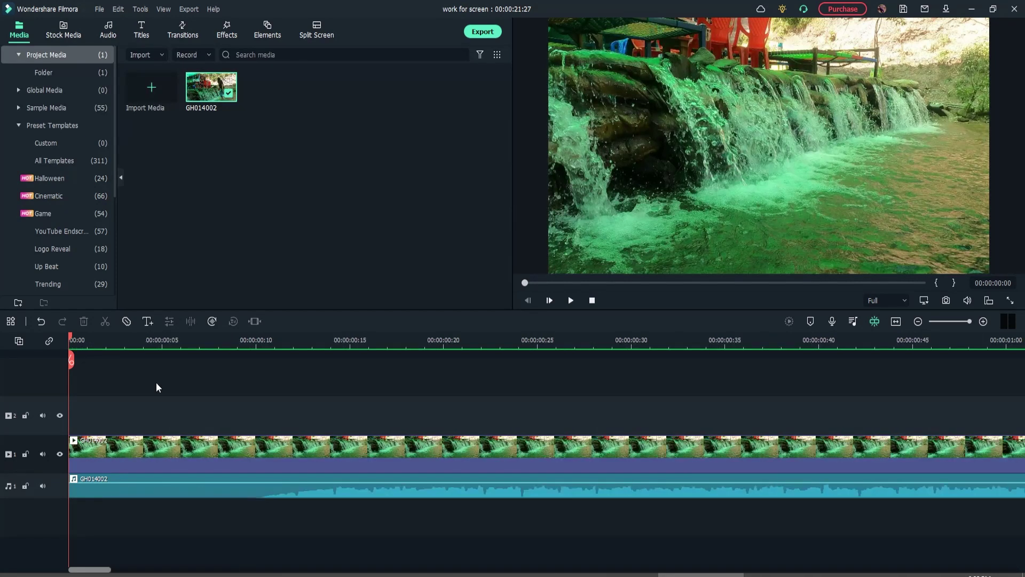
{"action": "scroll", "coordinate": [156, 382], "scroll_direction": "down", "scroll_amount": 8}
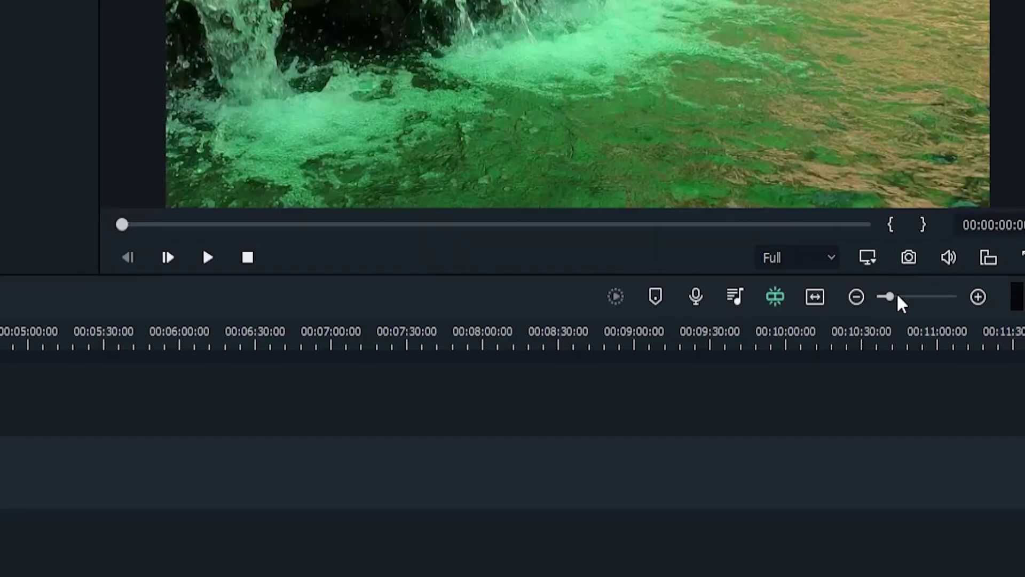
{"action": "left_click", "coordinate": [940, 319]}
{"action": "left_click_drag", "start_coordinate": [895, 293], "coordinate": [917, 321]}
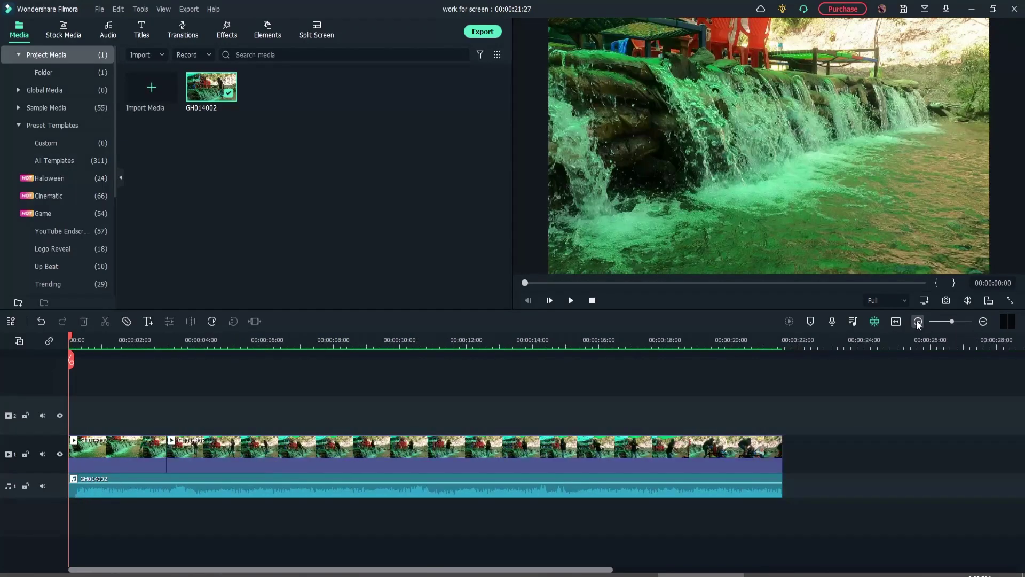
{"action": "left_click", "coordinate": [983, 321]}
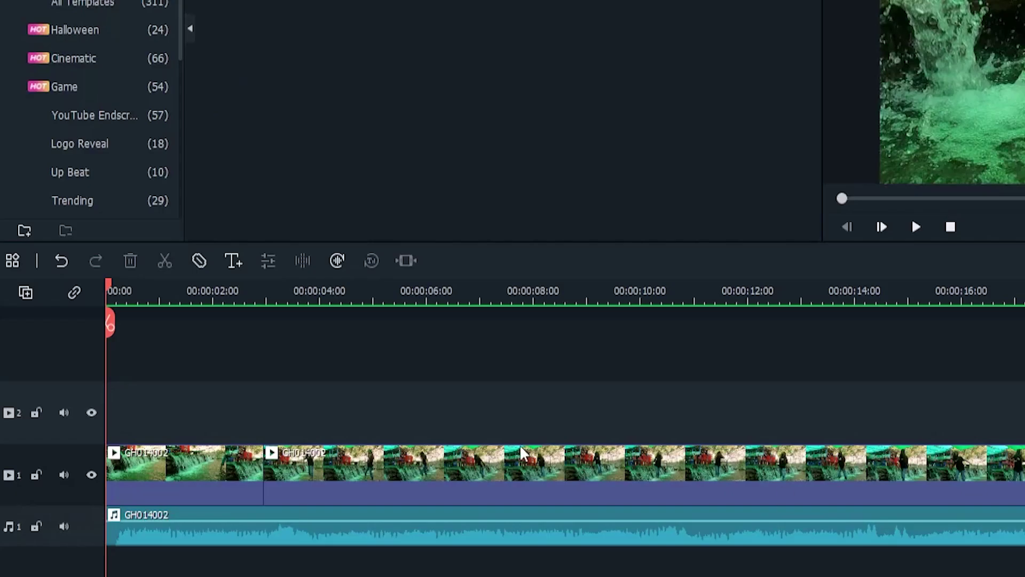
Step: Lock video track 1, move the playhead to 00:00:03:34, and undo the lock
{"action": "left_click", "coordinate": [37, 475]}
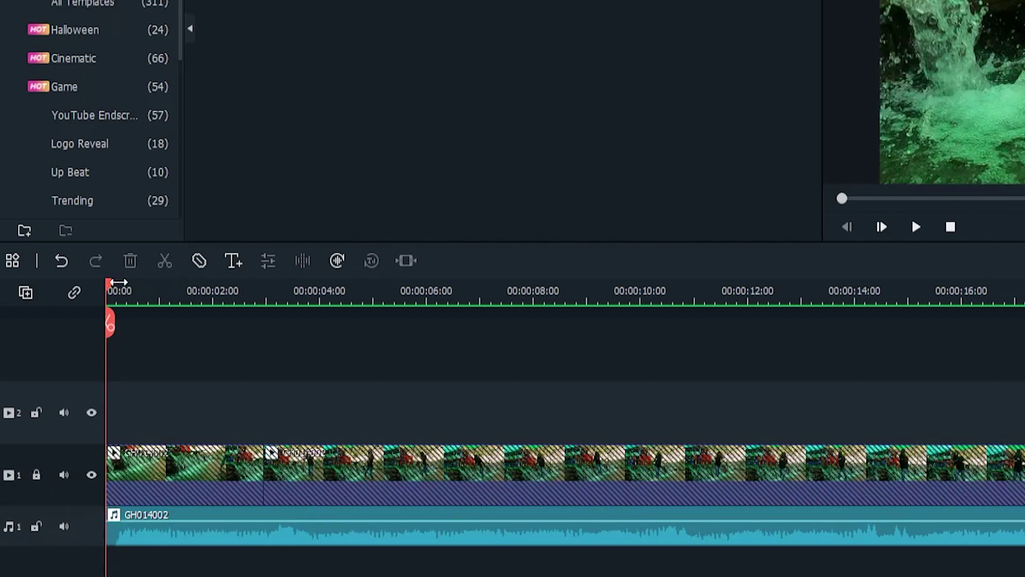
{"action": "left_click_drag", "start_coordinate": [110, 283], "coordinate": [302, 283]}
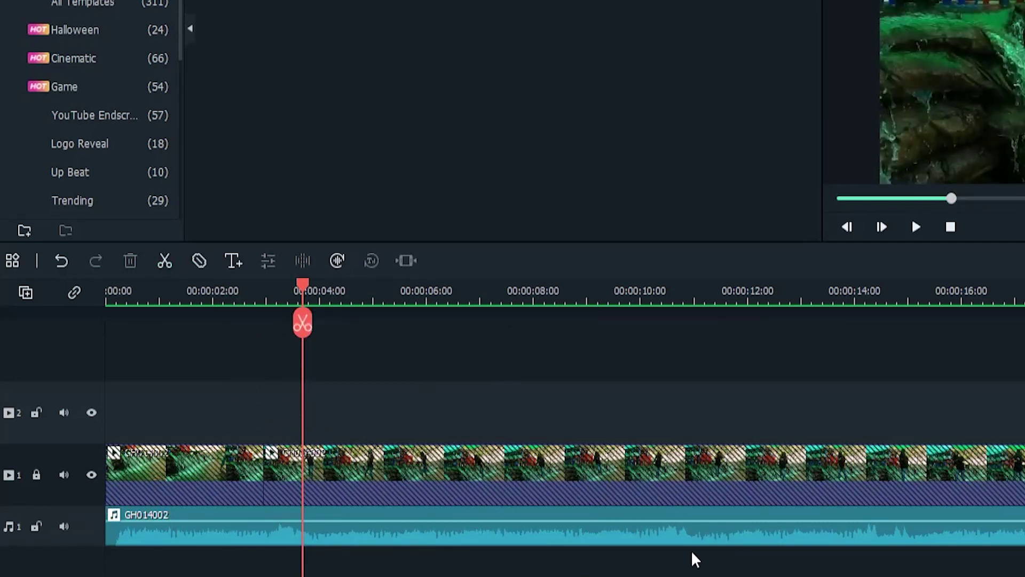
{"action": "key", "text": "ctrl+z"}
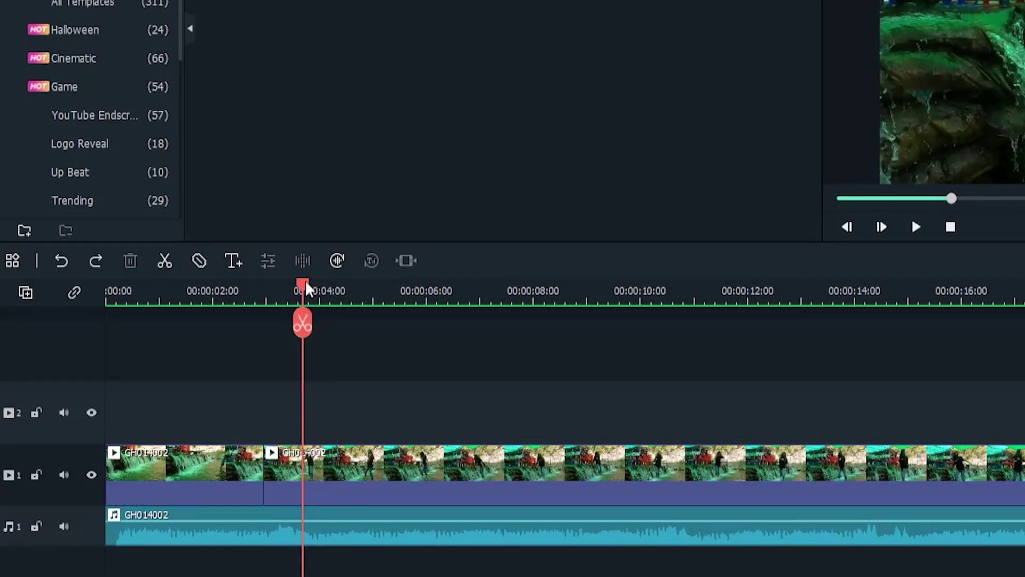
Step: Mute and unmute video track 1, and hide the track and show it again
{"action": "left_click", "coordinate": [64, 475]}
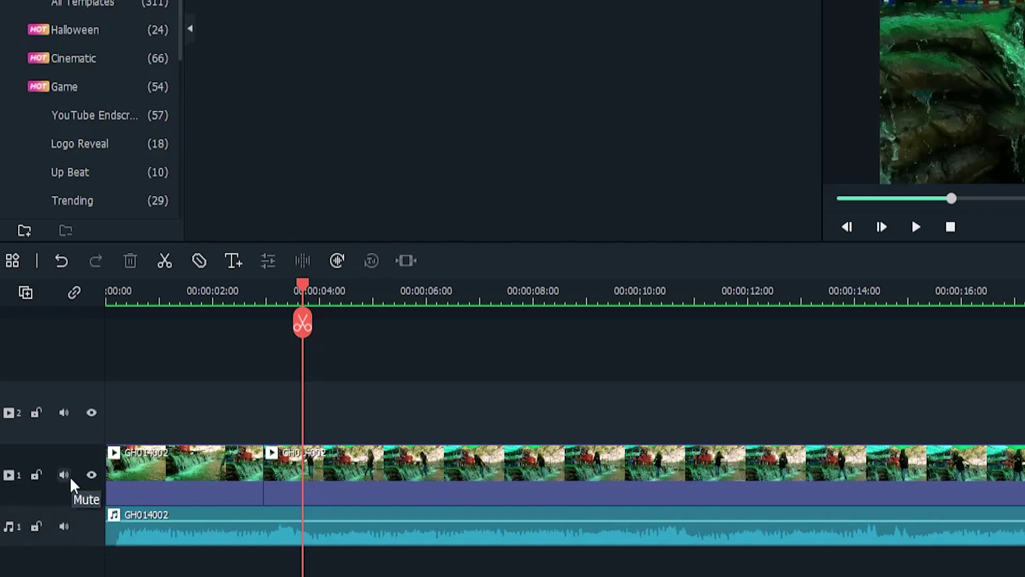
{"action": "left_click", "coordinate": [63, 474]}
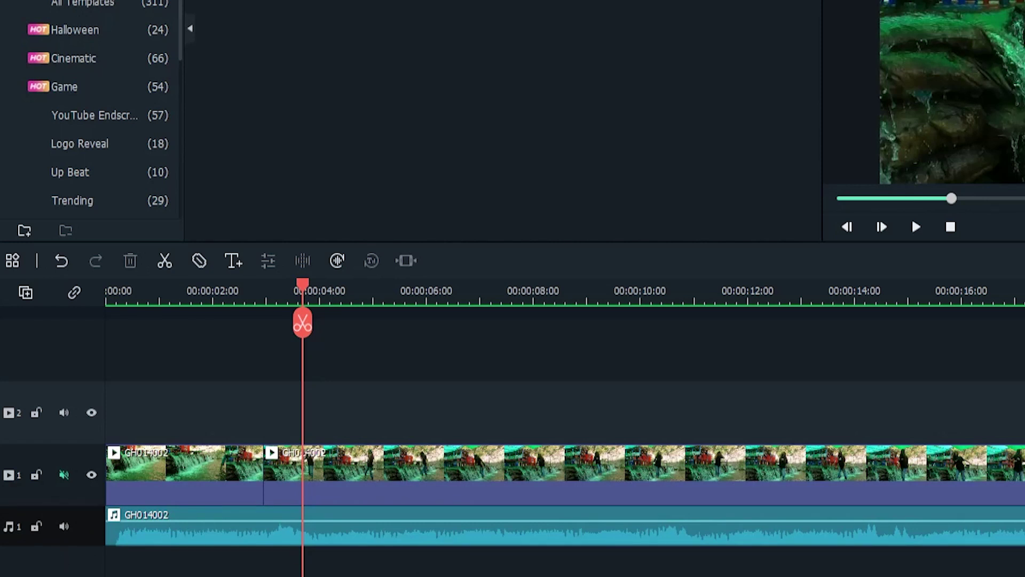
{"action": "left_click", "coordinate": [64, 474]}
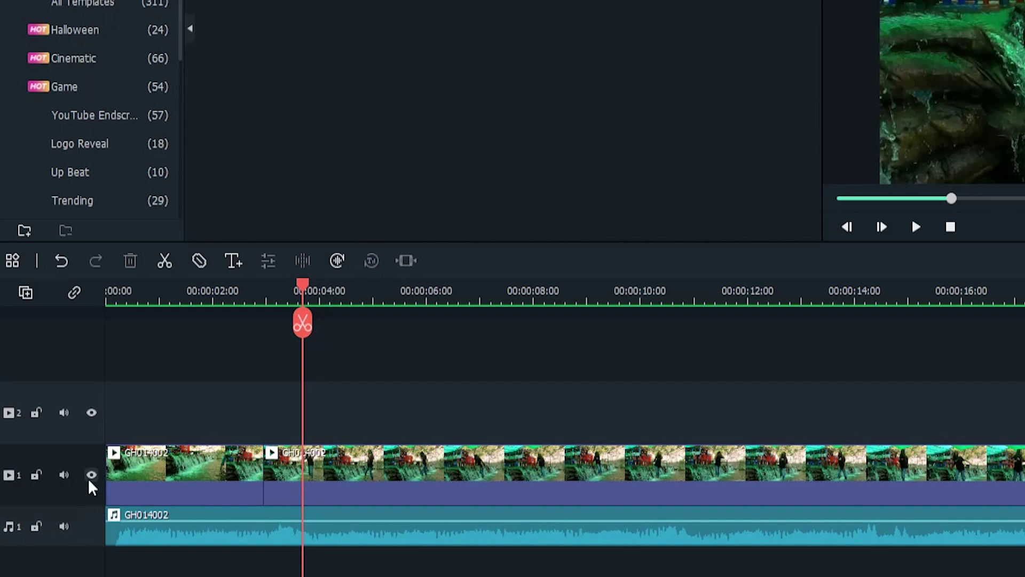
{"action": "left_click", "coordinate": [91, 474]}
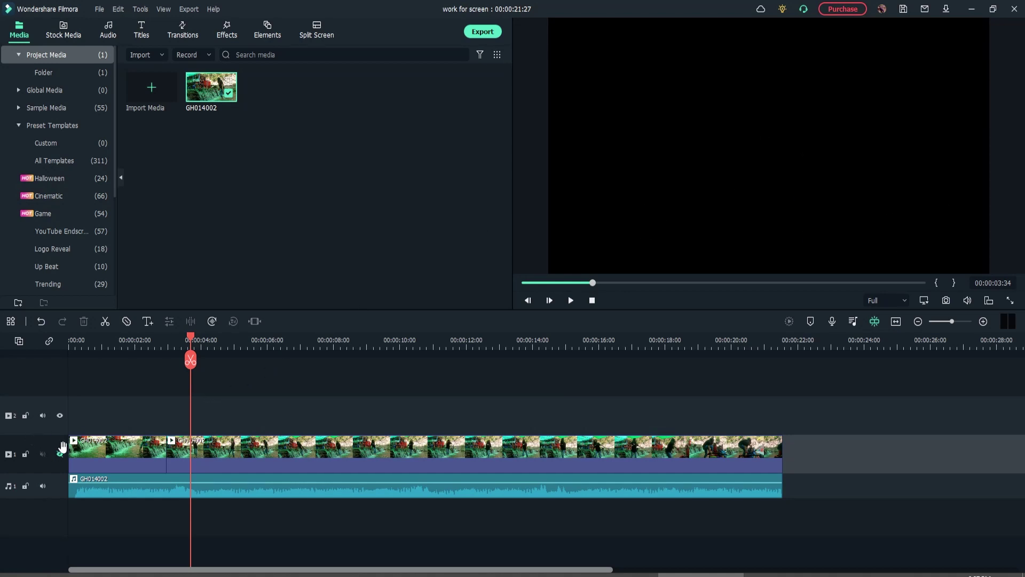
{"action": "left_click", "coordinate": [60, 454]}
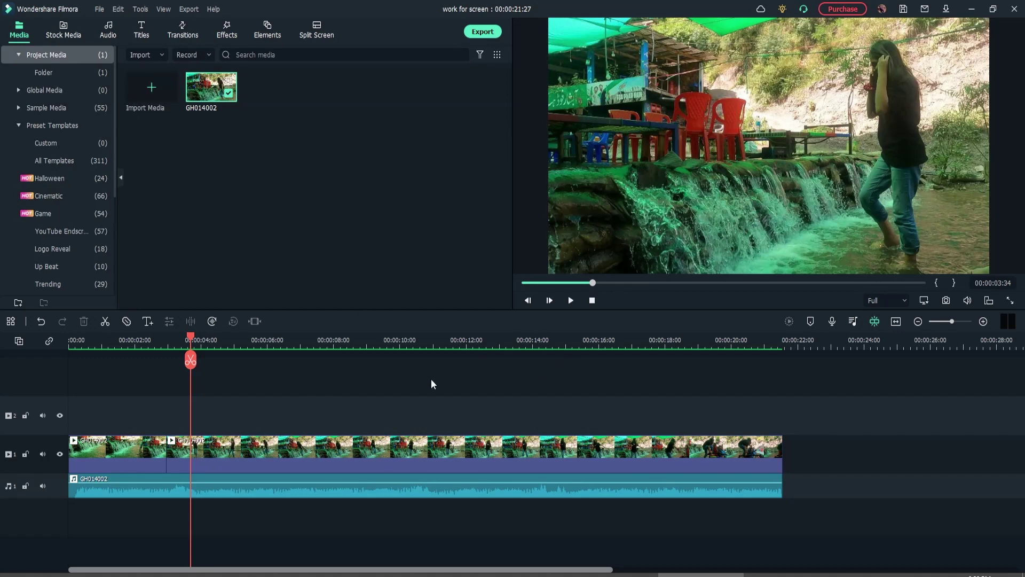
{"action": "mouse_move", "coordinate": [582, 470]}
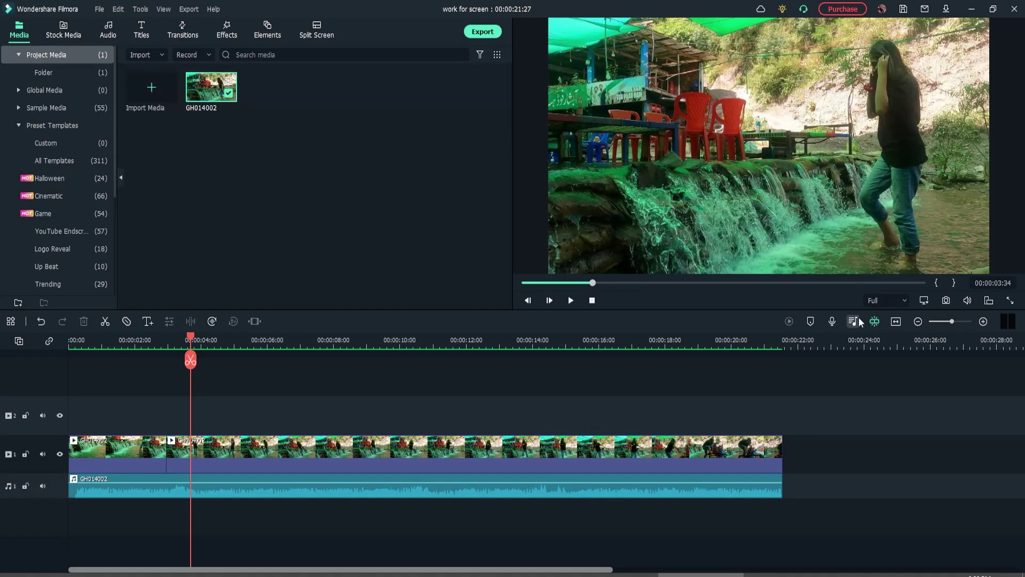